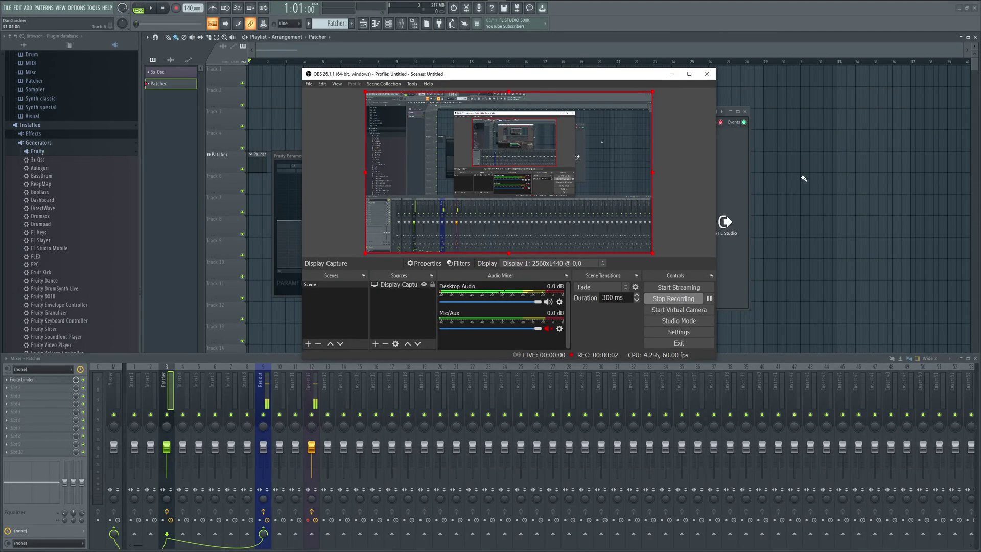
# Bring the Patcher forward, shift it right, and move Sytrus and Parametric EQ 2 lower in the map
pyautogui.click(729, 170)
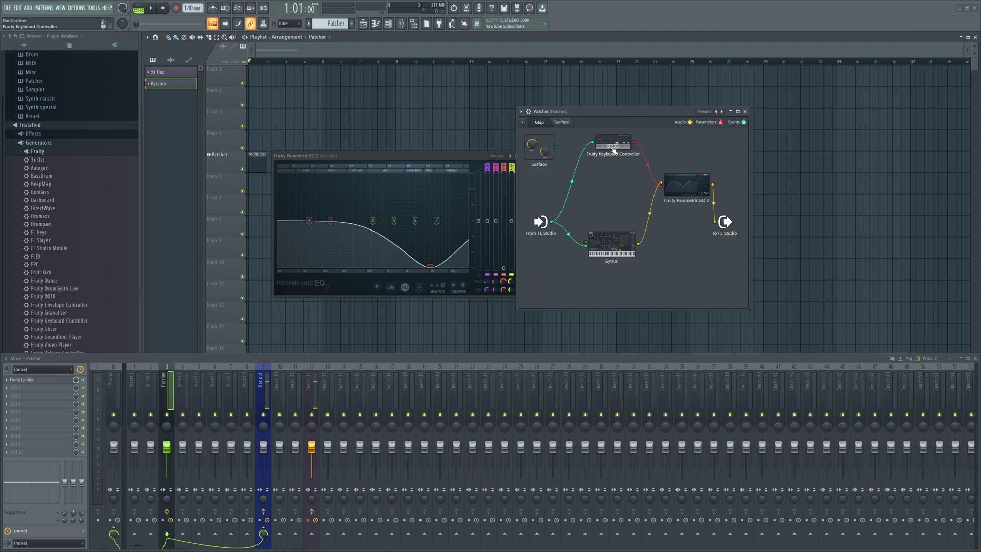
pyautogui.moveTo(623, 115); pyautogui.dragTo(644, 113)
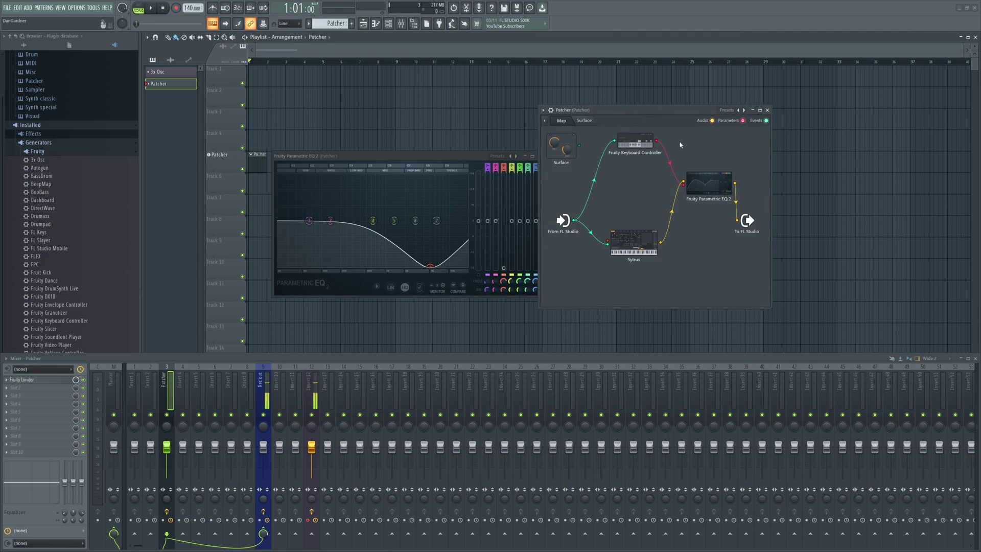
pyautogui.moveTo(641, 244); pyautogui.dragTo(640, 269)
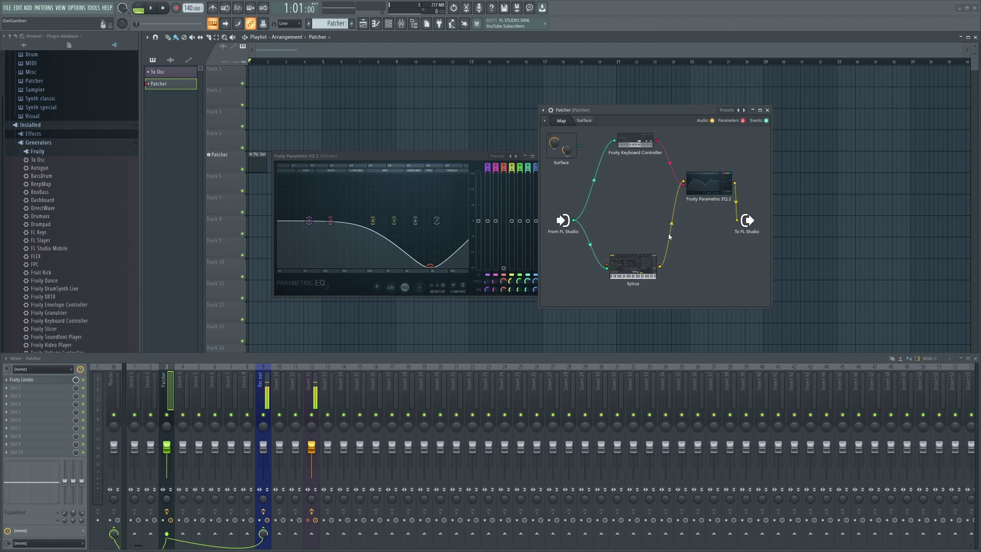
pyautogui.moveTo(707, 187)
pyautogui.mouseDown()
pyautogui.moveTo(711, 178)
pyautogui.moveTo(700, 210)
pyautogui.moveTo(699, 200)
pyautogui.mouseUp()
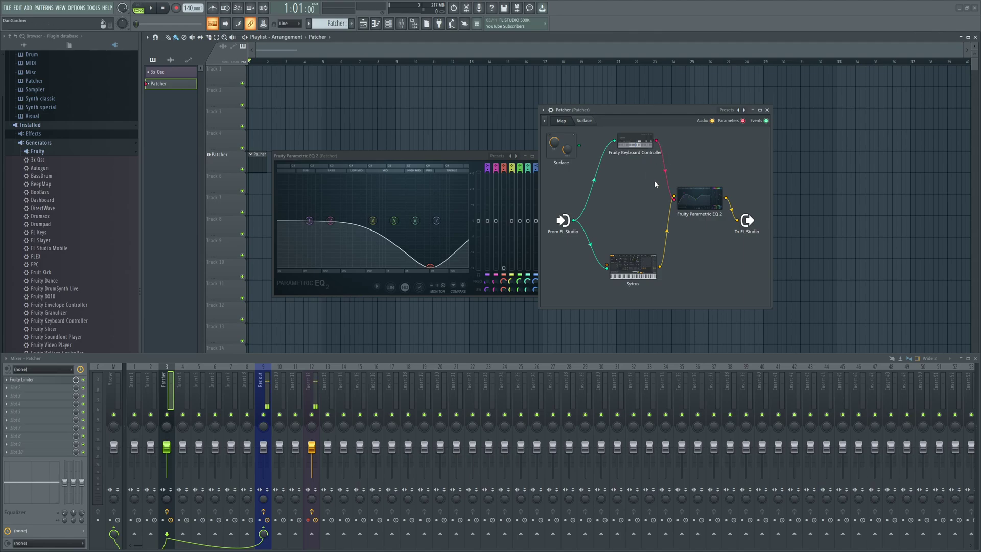
# Enable the Keyboard Controller's Outputs > Controllers > 1. Note output toward the EQ
pyautogui.rightClick(704, 142)
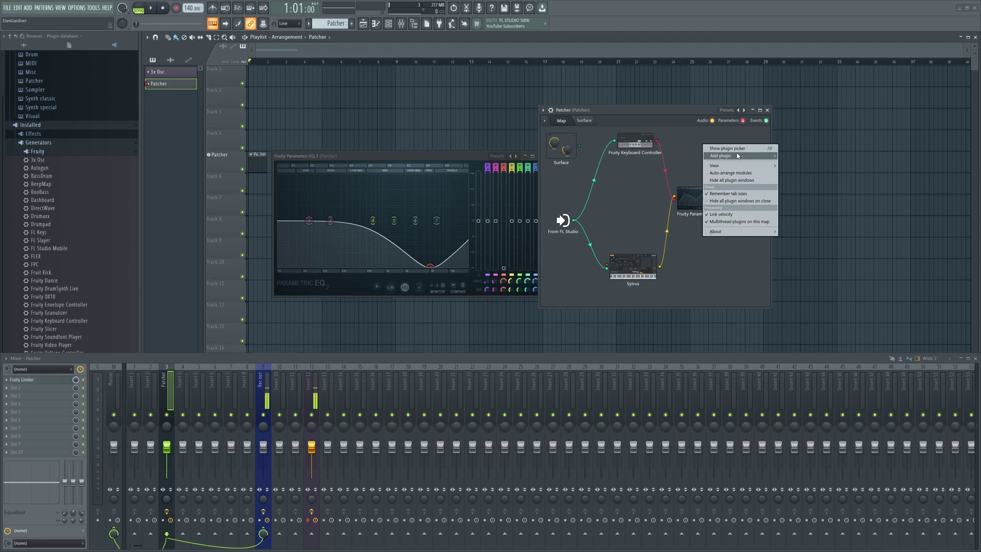
pyautogui.moveTo(737, 156)
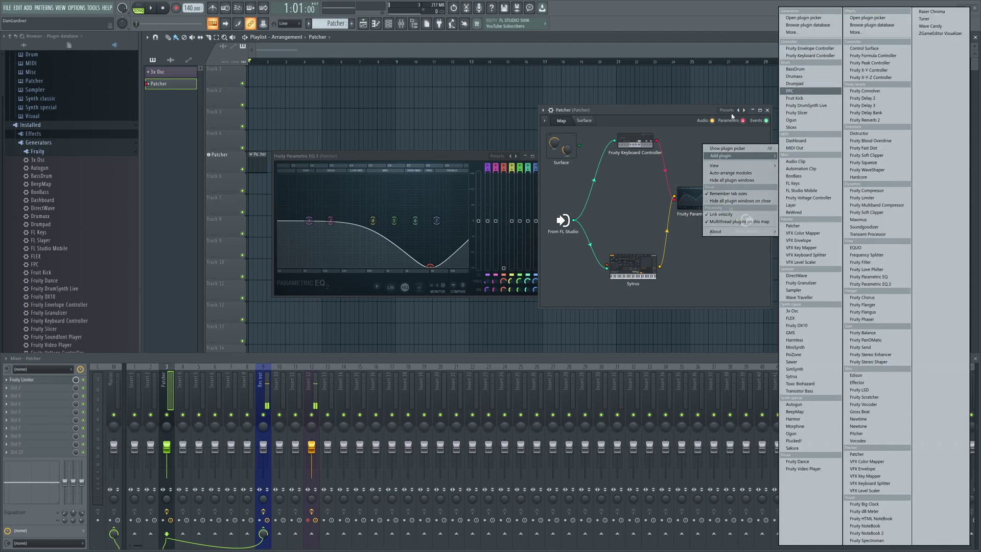
pyautogui.click(643, 141)
pyautogui.rightClick(642, 147)
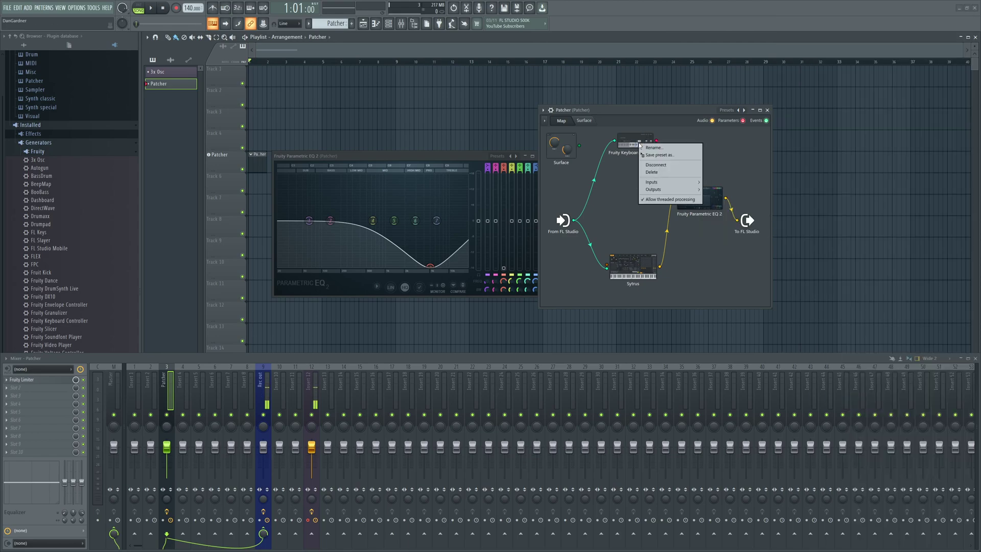
pyautogui.moveTo(661, 190)
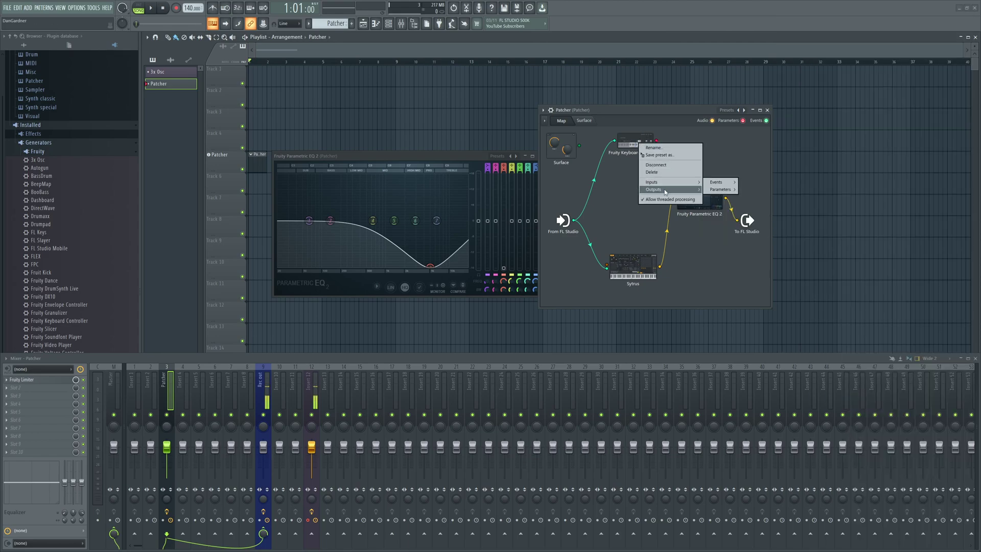
pyautogui.moveTo(726, 193)
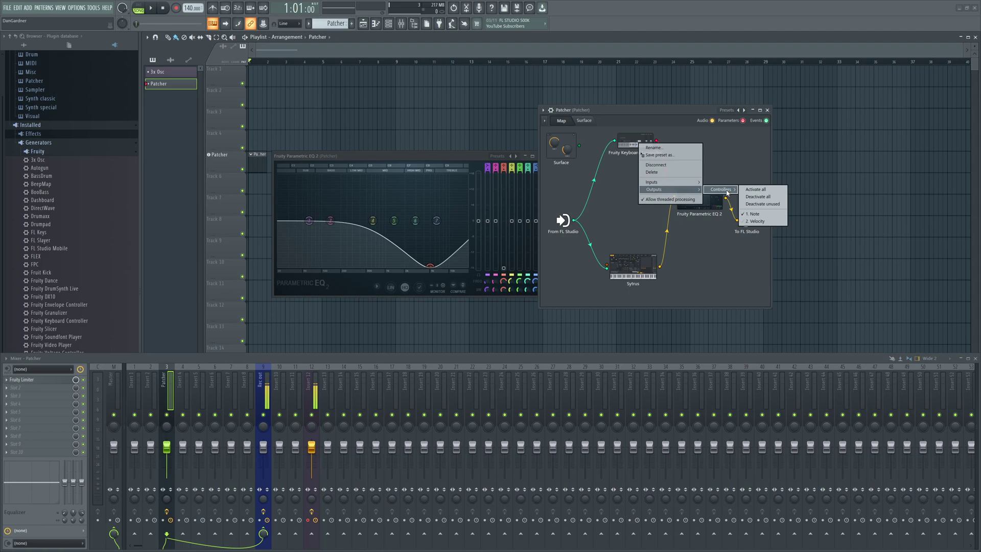
pyautogui.click(757, 220)
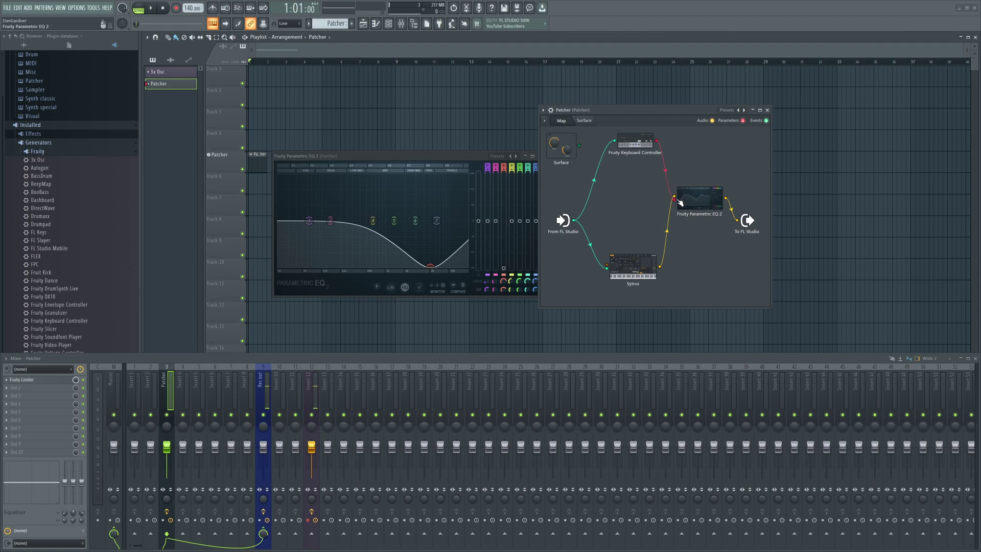
# Wire the Keyboard Controller's output to Parametric EQ 2's 10. Band 3 freq parameter
pyautogui.moveTo(675, 199); pyautogui.dragTo(708, 204)
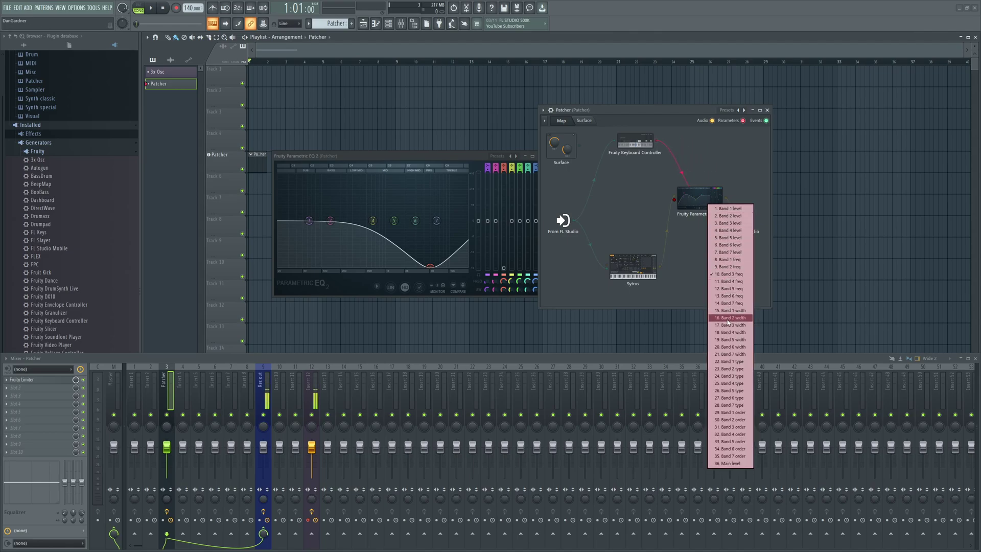
pyautogui.click(730, 275)
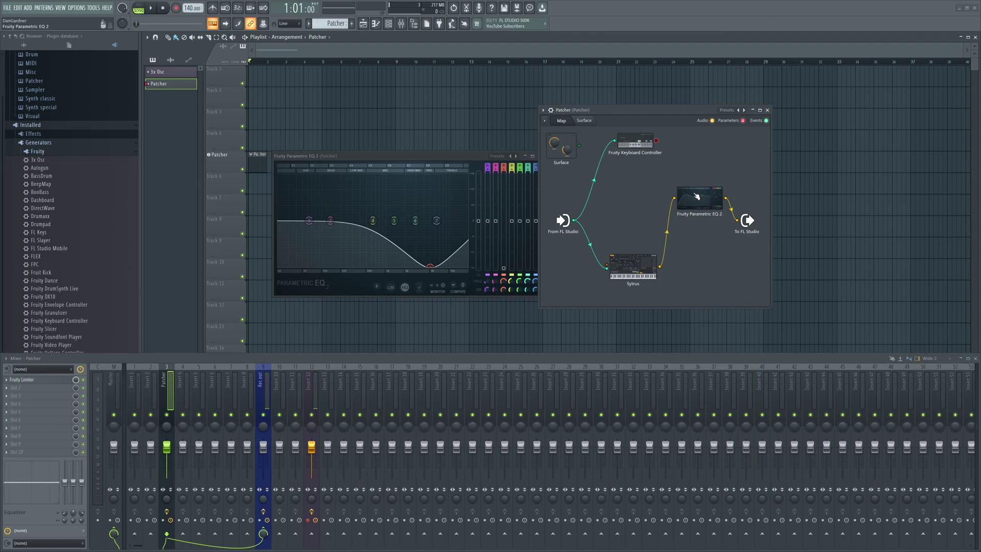
pyautogui.moveTo(659, 144); pyautogui.dragTo(696, 198)
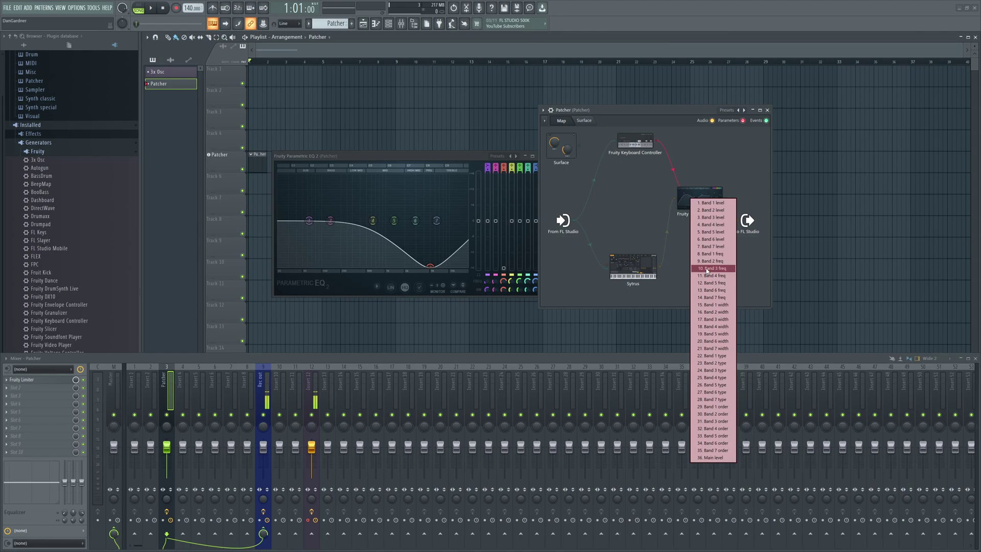
pyautogui.click(707, 269)
pyautogui.rightClick(692, 201)
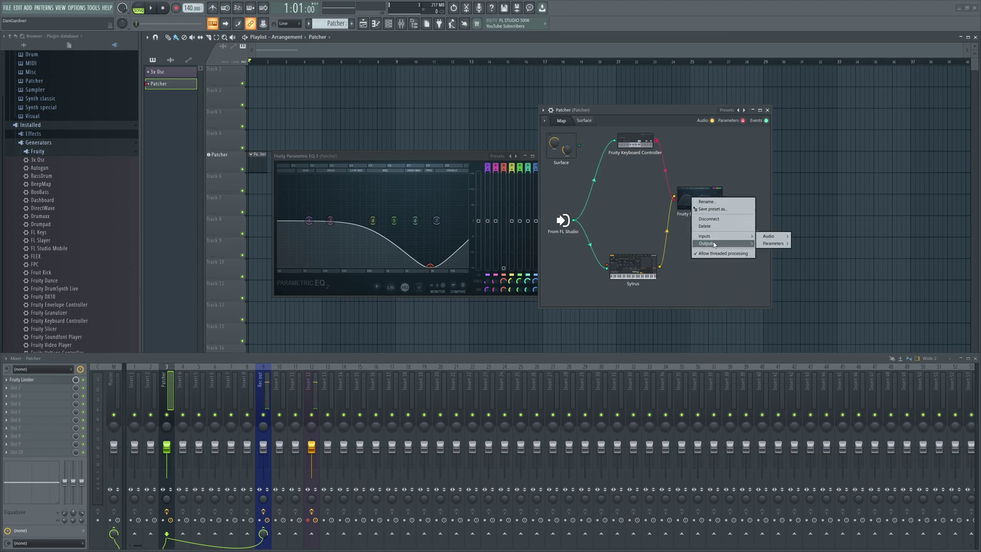
pyautogui.moveTo(714, 244)
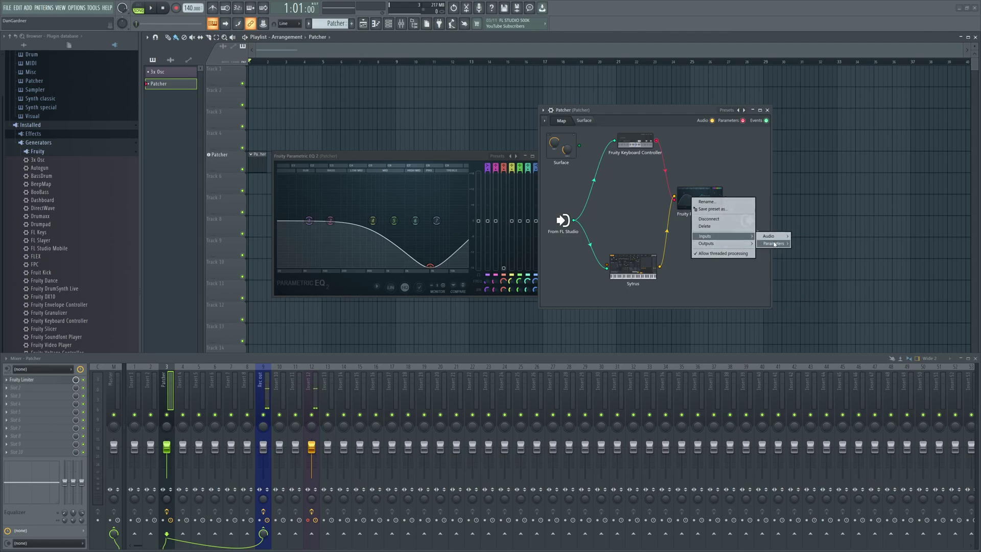
pyautogui.moveTo(775, 244)
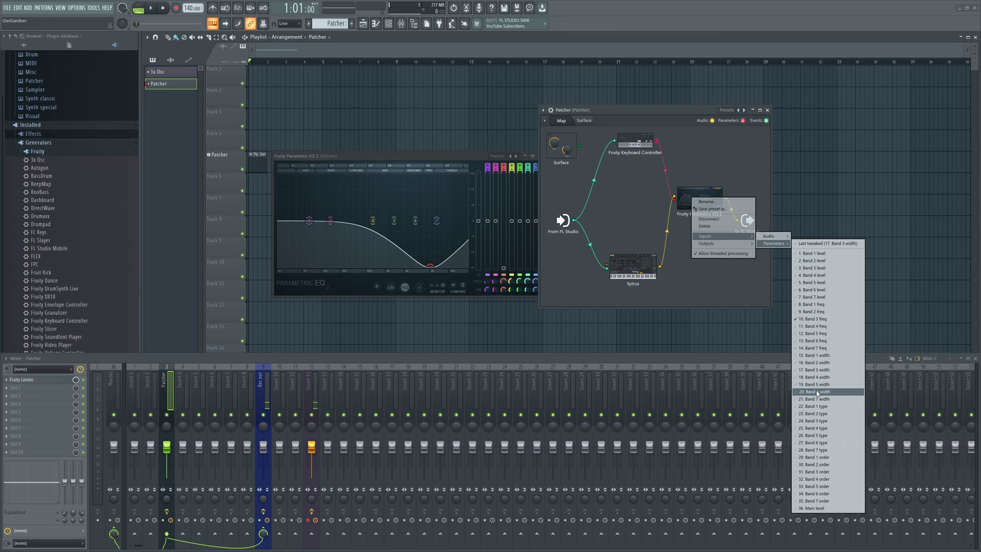
pyautogui.press('Escape')
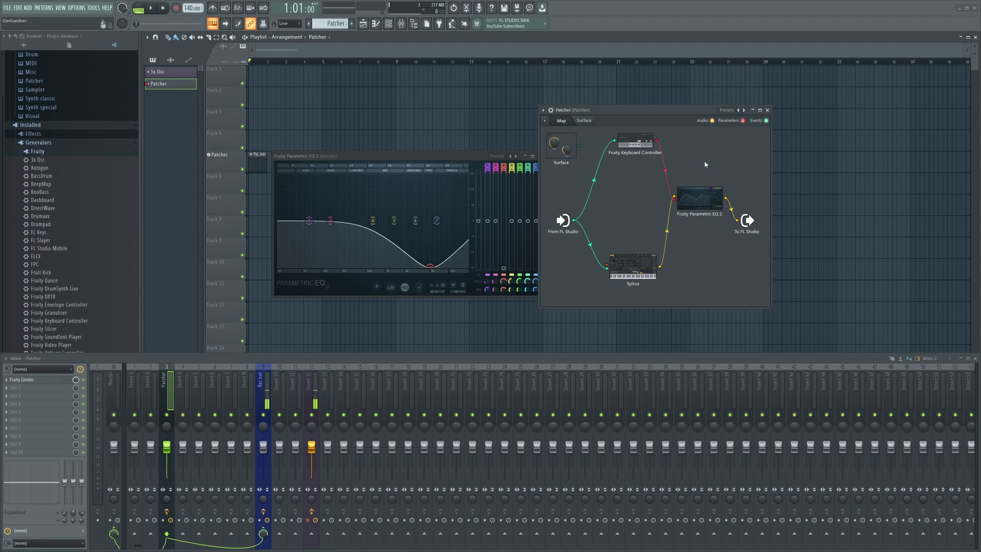
# Open the Keyboard Controller, extend its key range up to D#6, and select keys around C4–F4
pyautogui.click(636, 145)
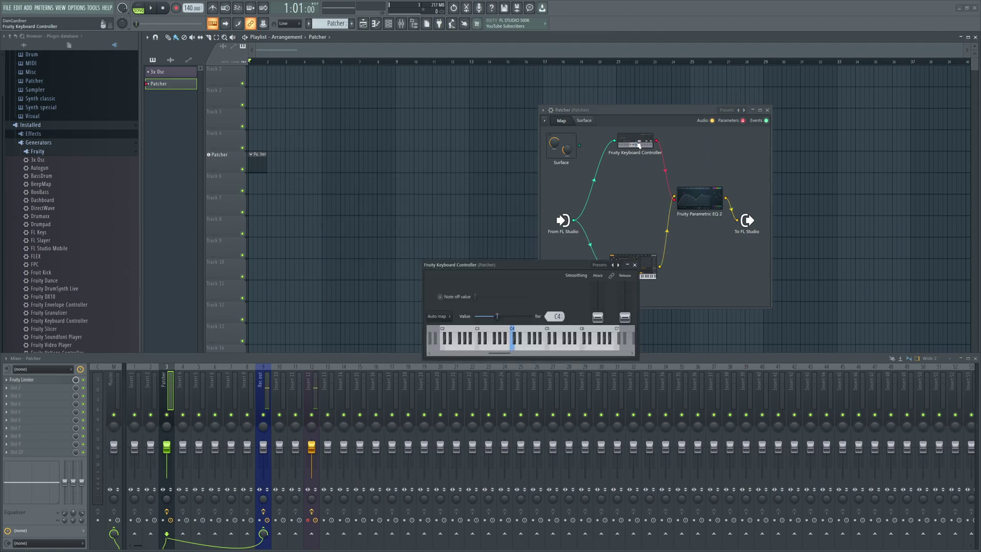
pyautogui.moveTo(550, 266); pyautogui.dragTo(536, 212)
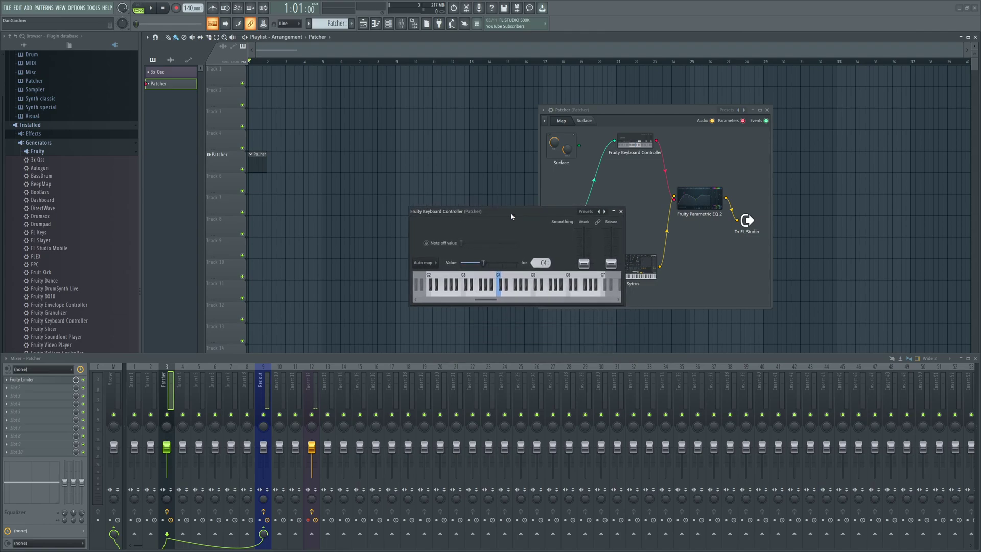
pyautogui.click(517, 276)
pyautogui.moveTo(519, 276); pyautogui.dragTo(573, 276)
pyautogui.click(513, 291)
pyautogui.click(533, 291)
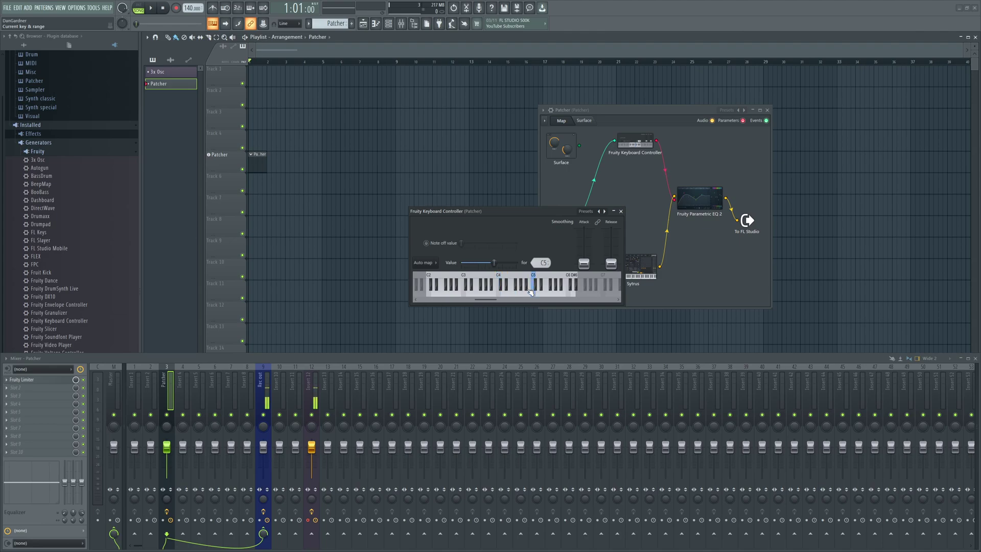
pyautogui.click(501, 290)
# Extend the key range to C7, test with C5, and apply Auto map (white + black)
pyautogui.moveTo(577, 280)
pyautogui.mouseDown()
pyautogui.moveTo(516, 283)
pyautogui.moveTo(571, 284)
pyautogui.mouseUp()
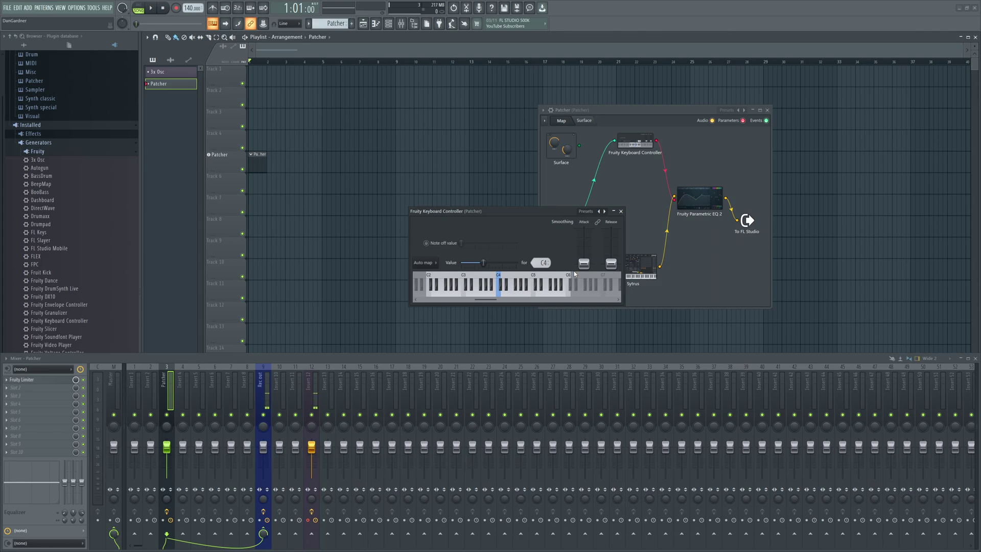
pyautogui.moveTo(572, 284); pyautogui.dragTo(606, 285)
pyautogui.click(543, 279)
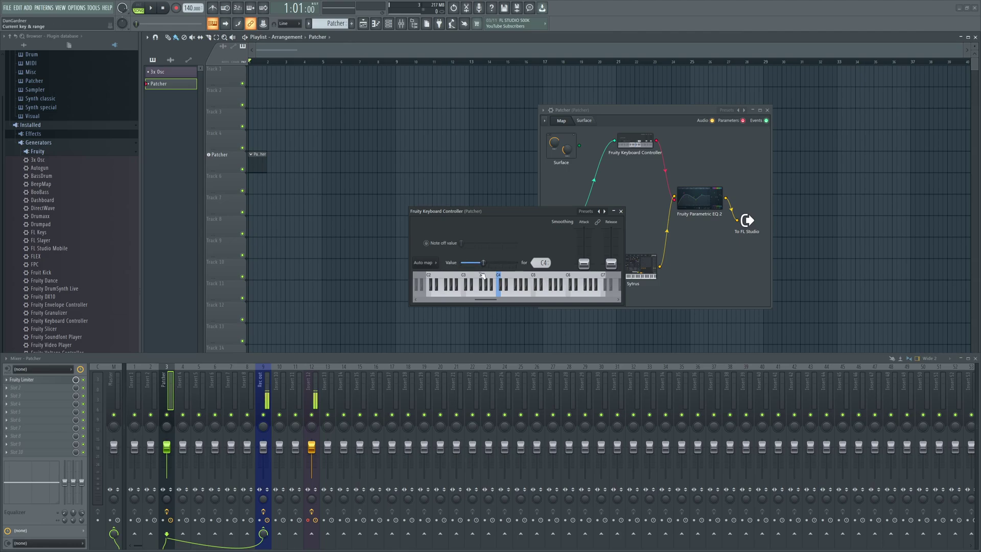
pyautogui.click(432, 264)
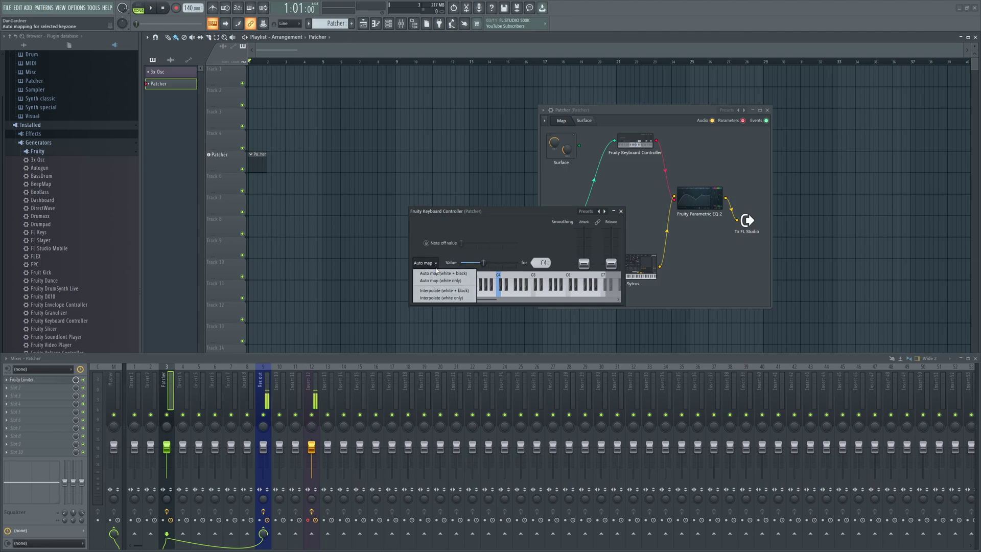
pyautogui.click(439, 273)
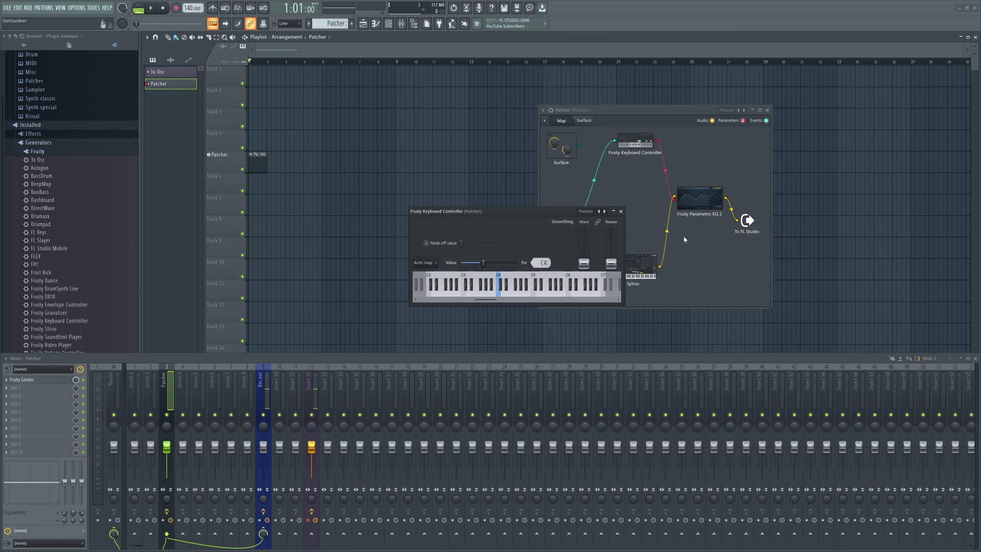
# Narrow the Keyboard Controller's key range to F#3–A#4 and reapply Auto map (white + black)
pyautogui.click(716, 207)
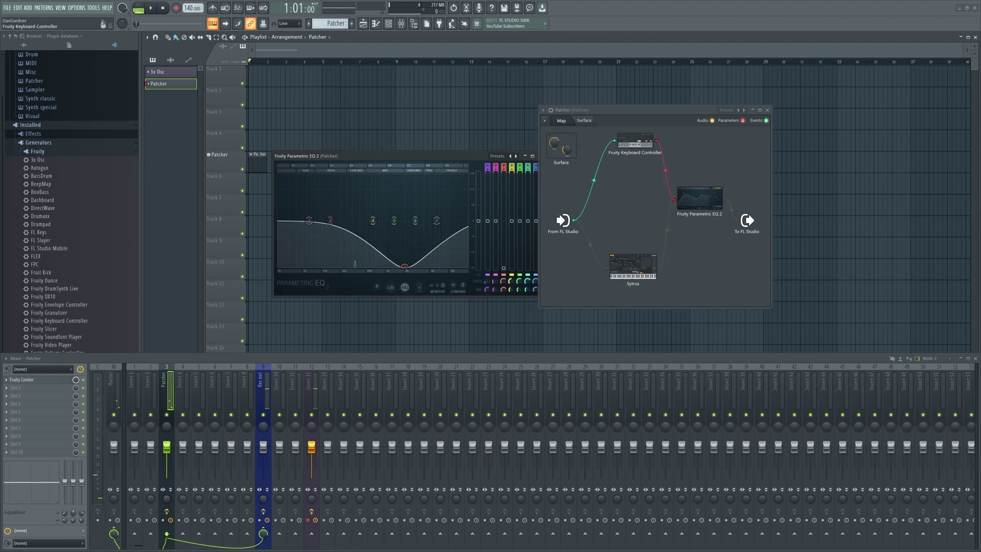
pyautogui.click(635, 144)
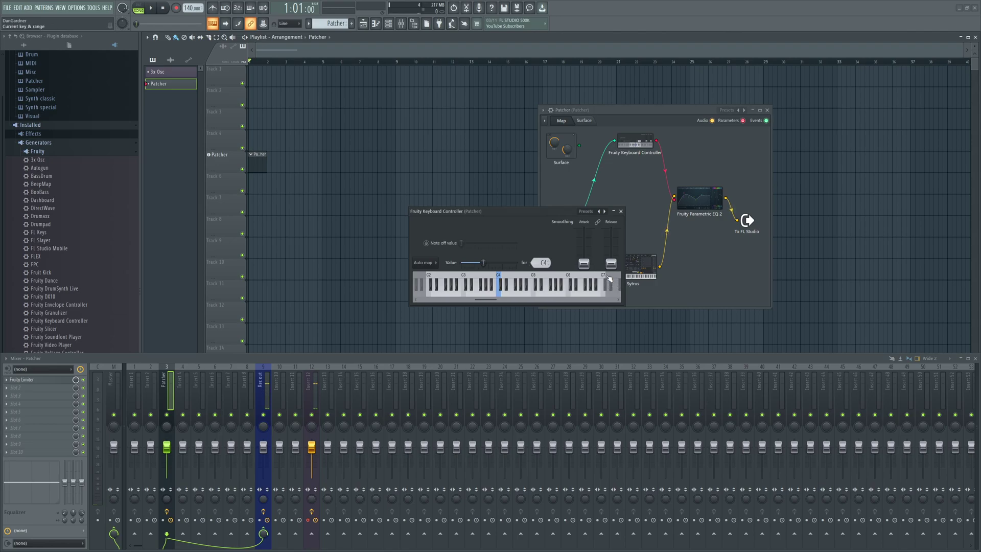
pyautogui.moveTo(613, 284); pyautogui.dragTo(529, 286)
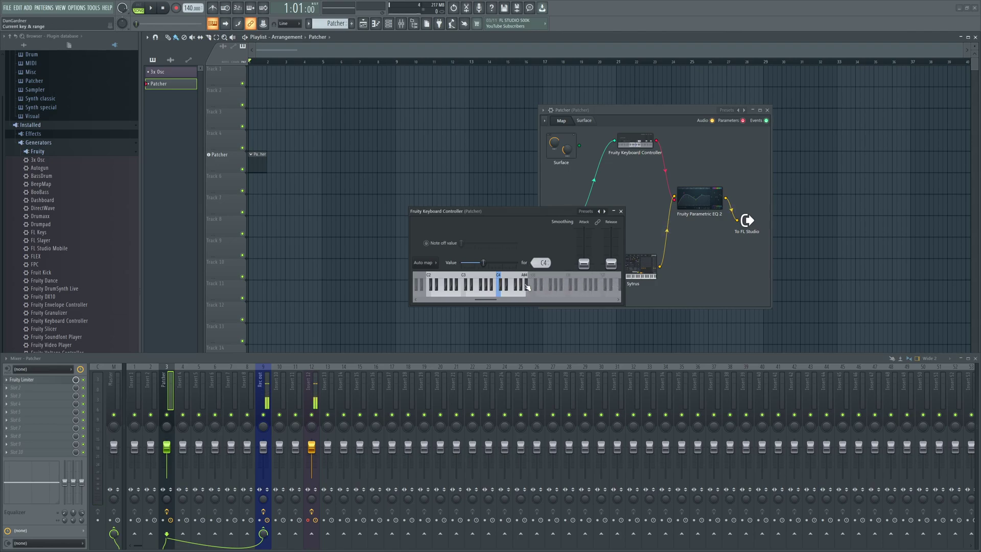
pyautogui.moveTo(429, 279); pyautogui.dragTo(482, 284)
pyautogui.click(428, 263)
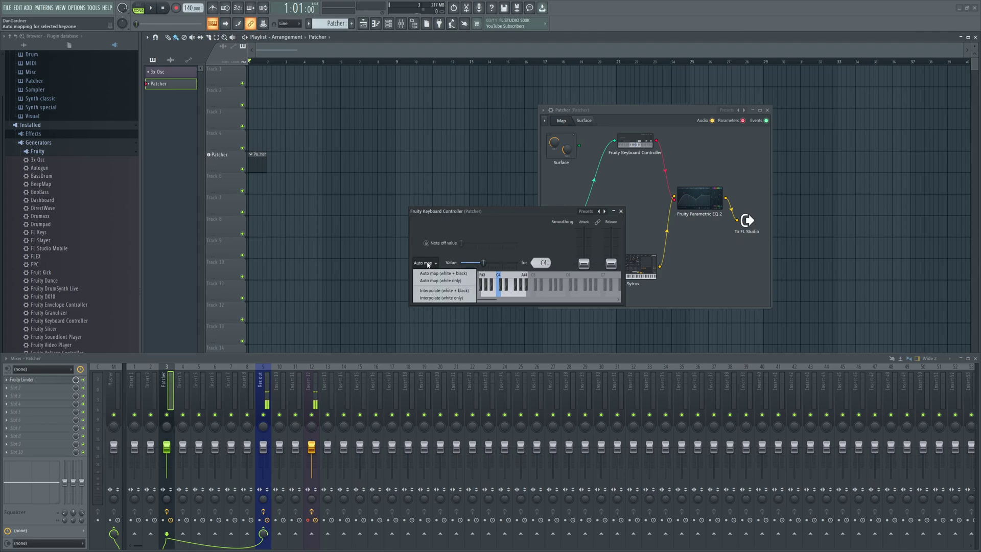
pyautogui.click(435, 273)
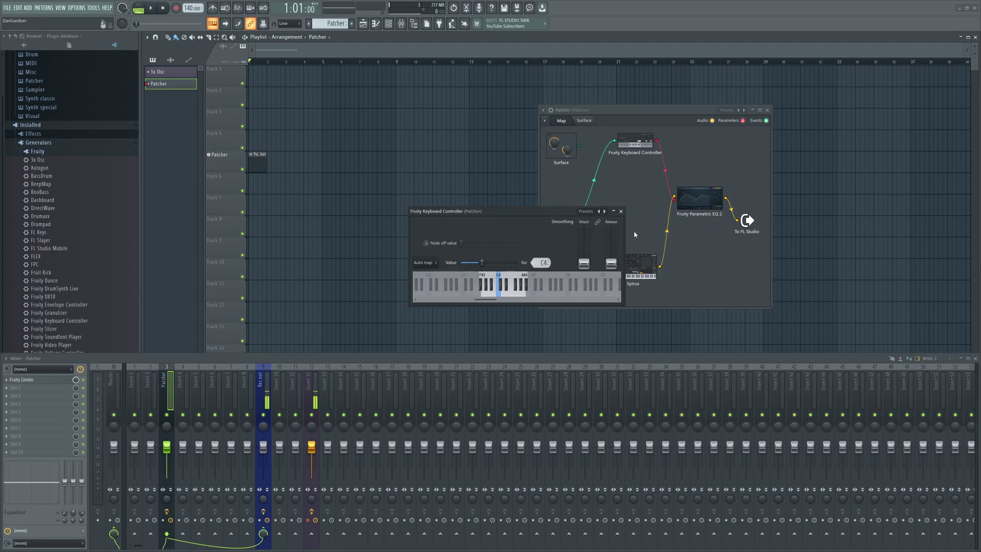
# Open Parametric EQ 2 and play test notes, including F4 and C4, to watch Band 3 move
pyautogui.click(710, 199)
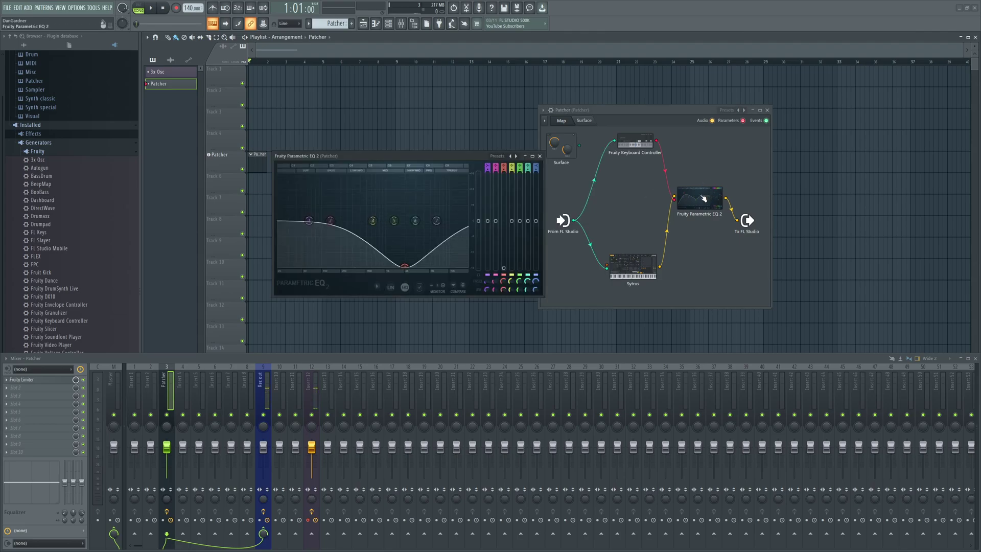
pyautogui.press('b')
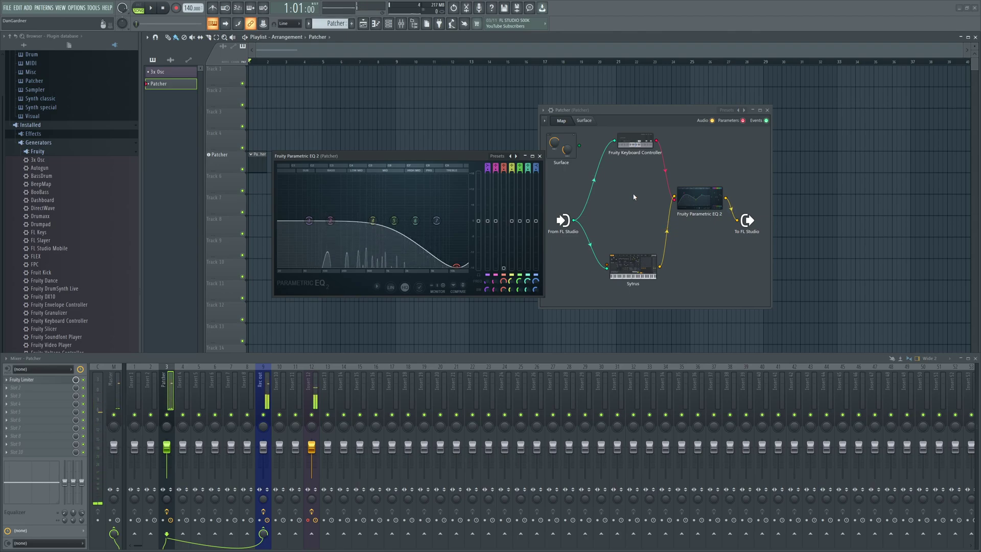
pyautogui.press('v')
pyautogui.press('z')
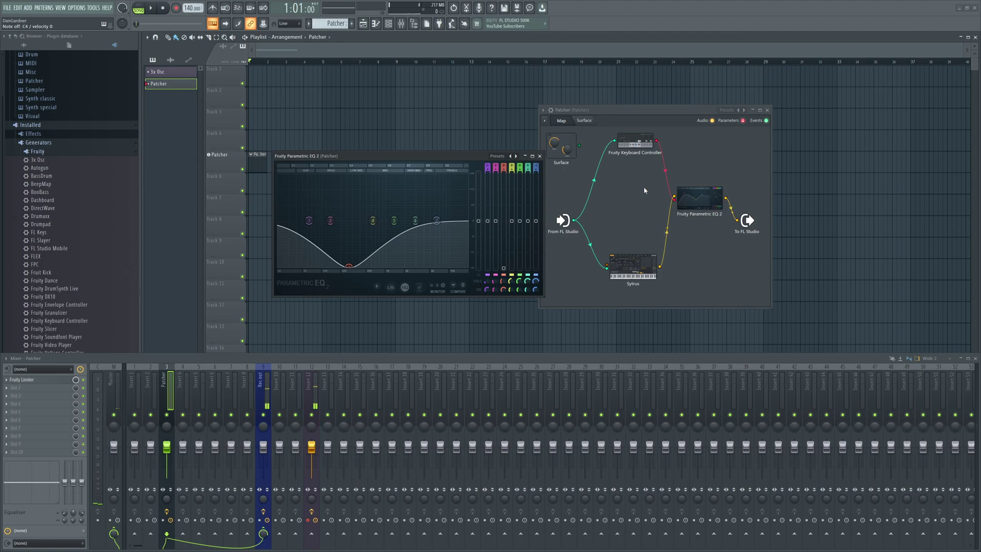
# Widen the Keyboard Controller's key range to C2–C6
pyautogui.click(639, 148)
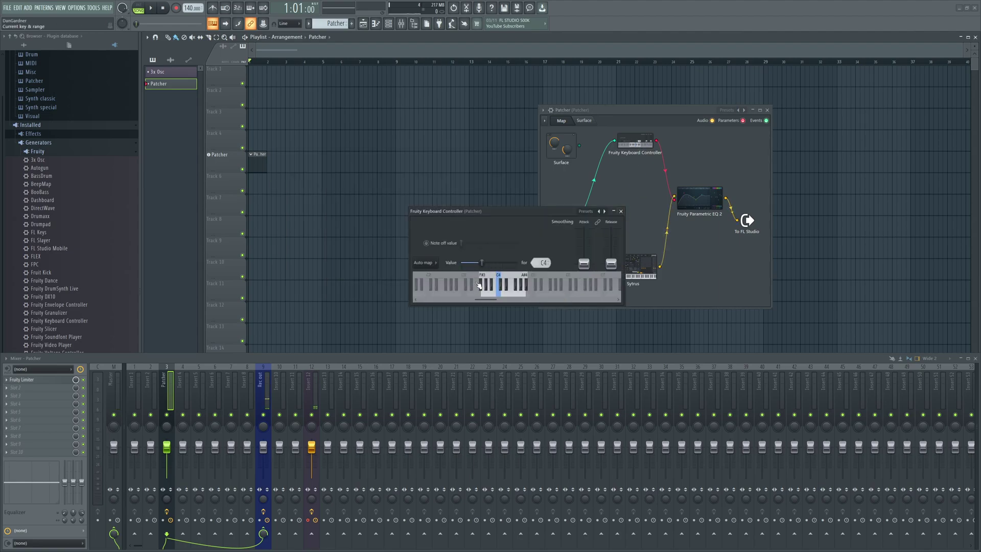
pyautogui.moveTo(478, 285); pyautogui.dragTo(423, 285)
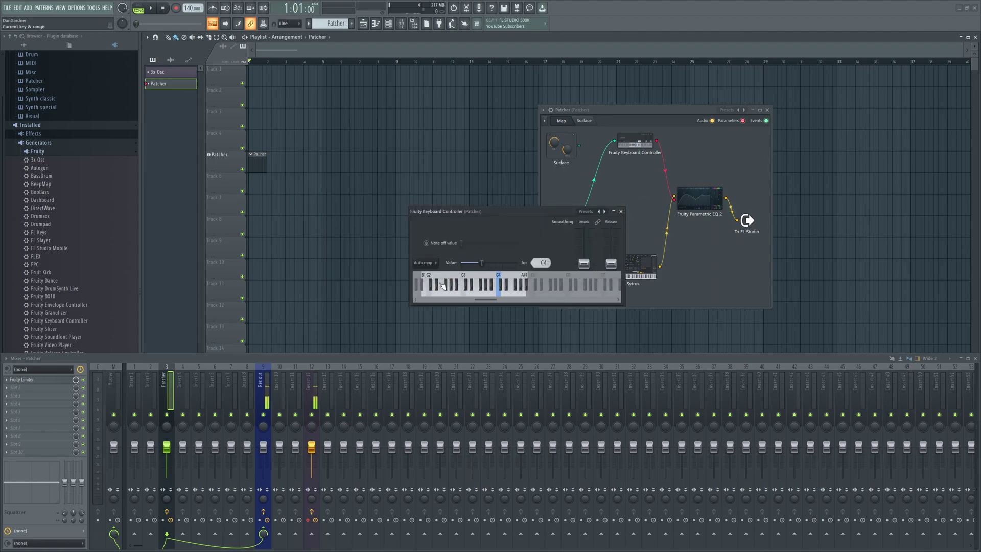
pyautogui.moveTo(531, 279); pyautogui.dragTo(571, 281)
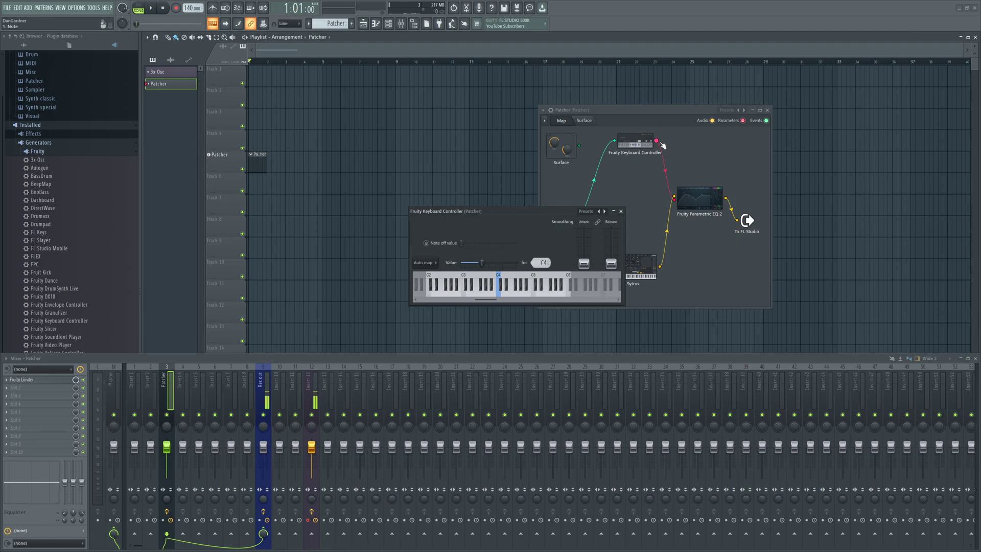
# Close the Keyboard Controller window and bring up the Alt+Tab window switcher
pyautogui.moveTo(536, 211); pyautogui.dragTo(440, 188)
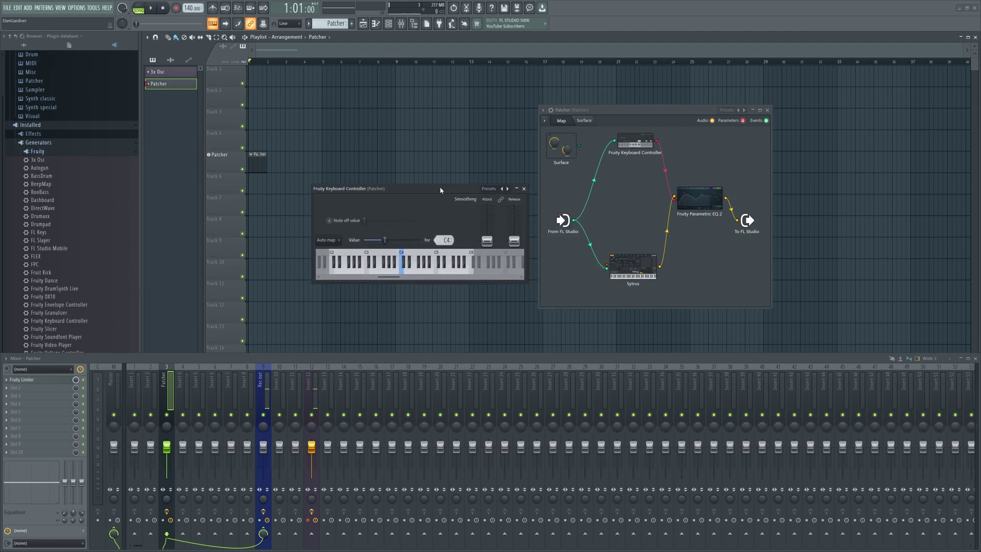
pyautogui.click(523, 188)
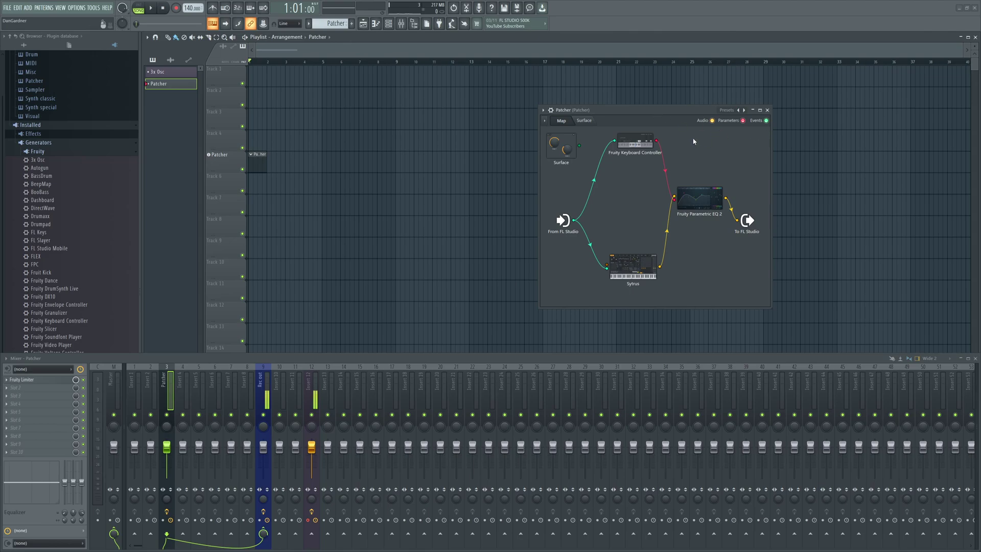
pyautogui.hotkey('alt', 'Tab')
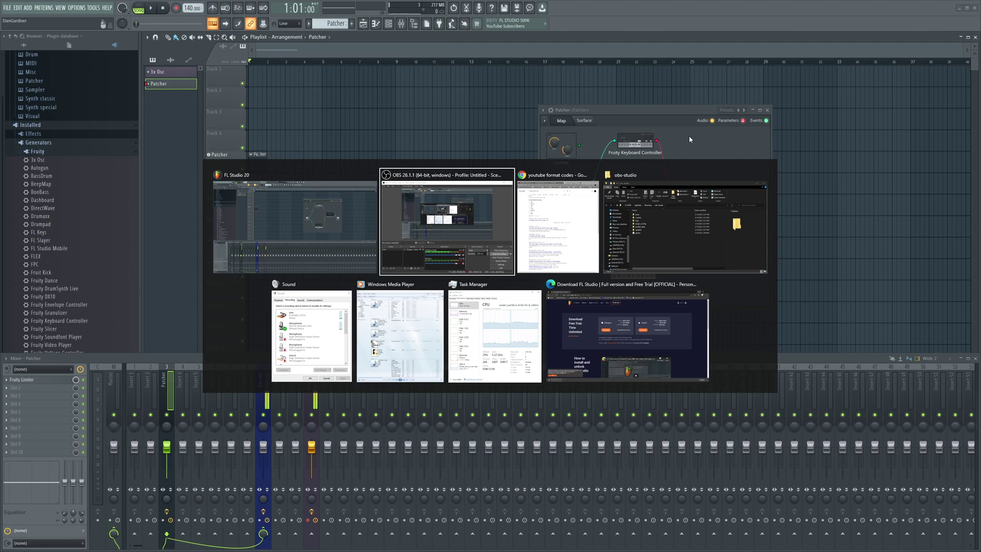
# Switch to Chrome's YouTube key-tracking results and open, then leave, the FL Studio 20 Shortcut Keys video
pyautogui.hotkey('alt', 'Tab')
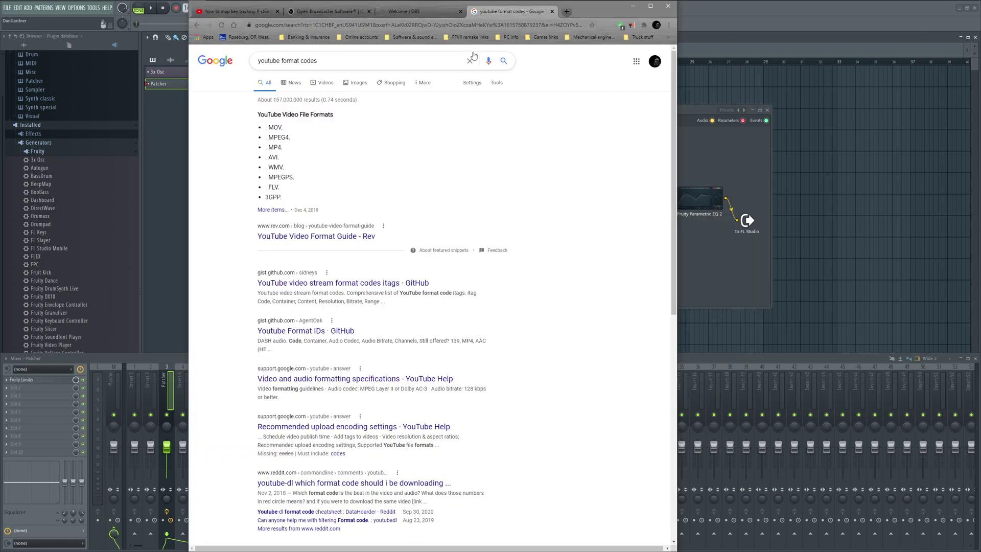
pyautogui.click(228, 11)
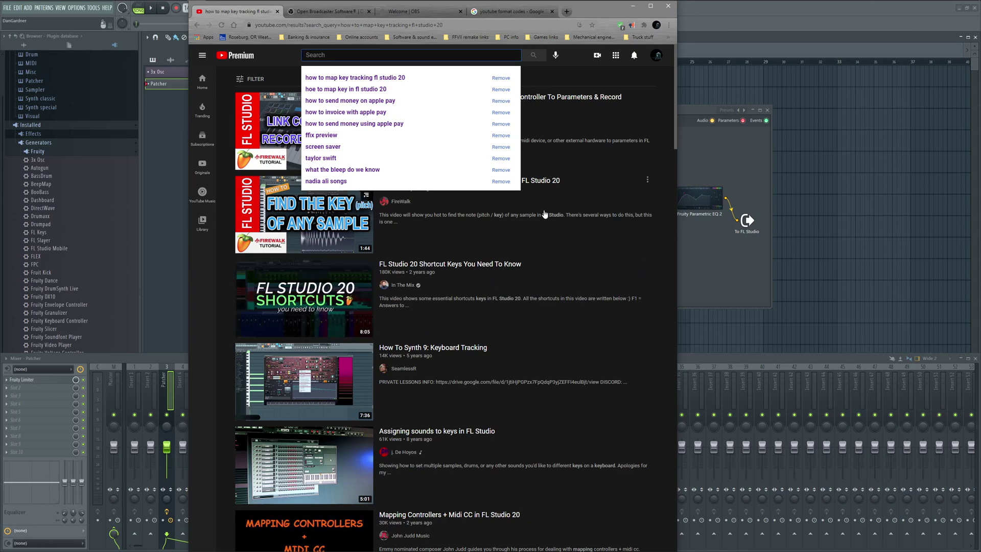
pyautogui.click(460, 264)
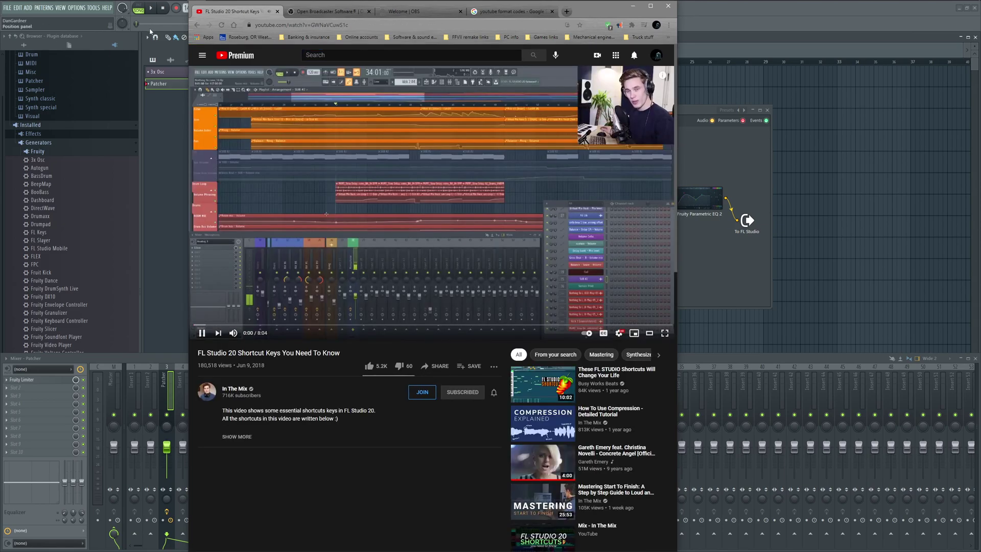
pyautogui.hotkey('alt', 'Left')
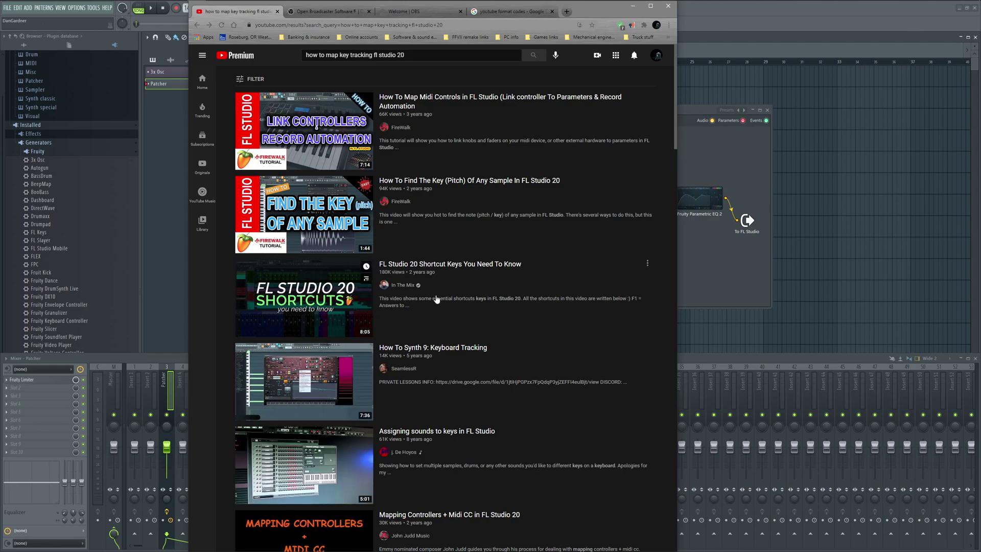
# Scan the search results, close Chrome, and bring up the window switcher
pyautogui.scroll(-3, 457, 359)
pyautogui.scroll(2, 457, 359)
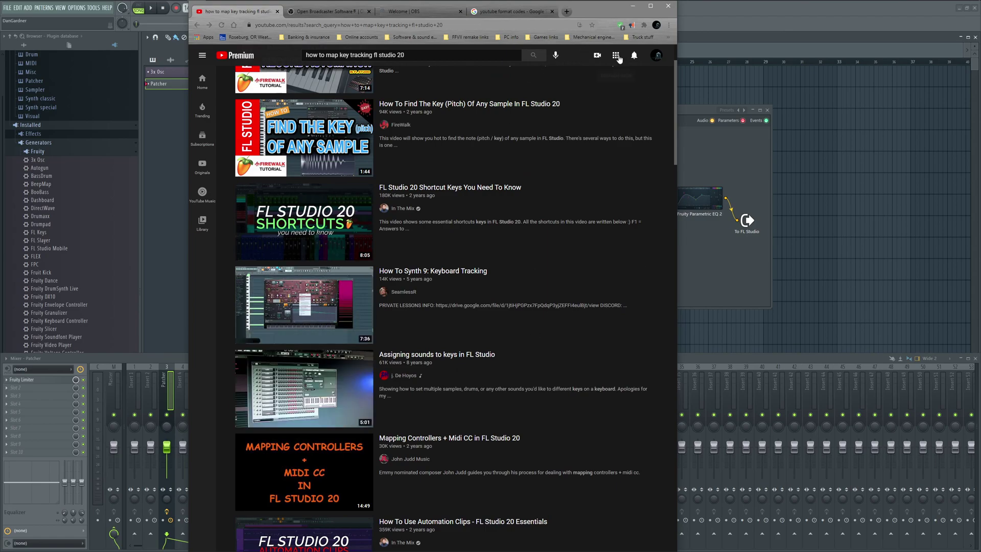
pyautogui.click(669, 7)
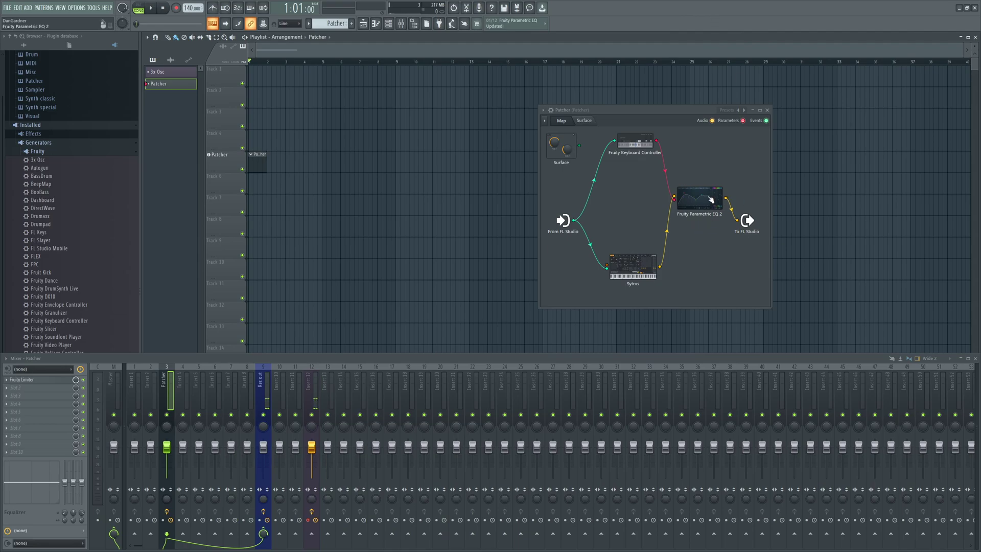
pyautogui.hotkey('alt', 'Tab')
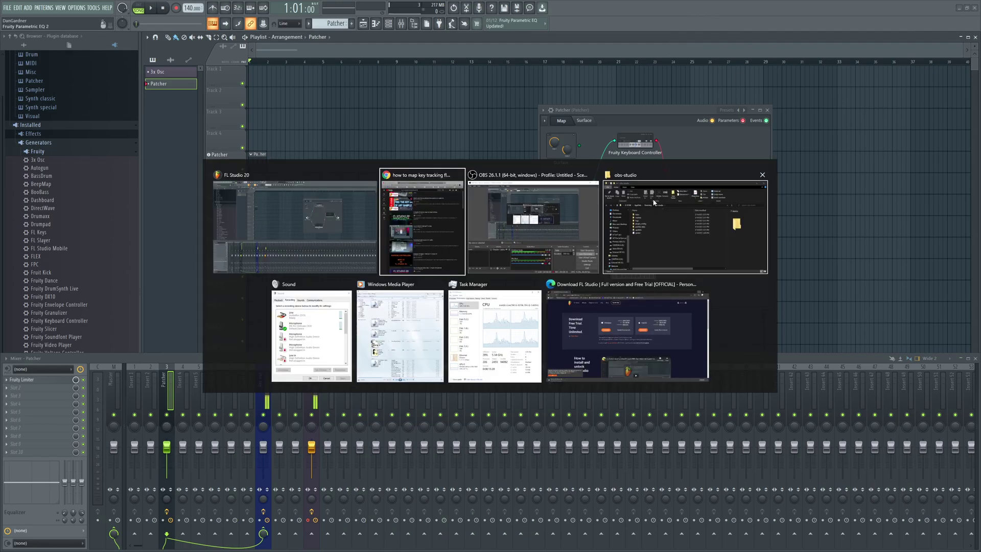